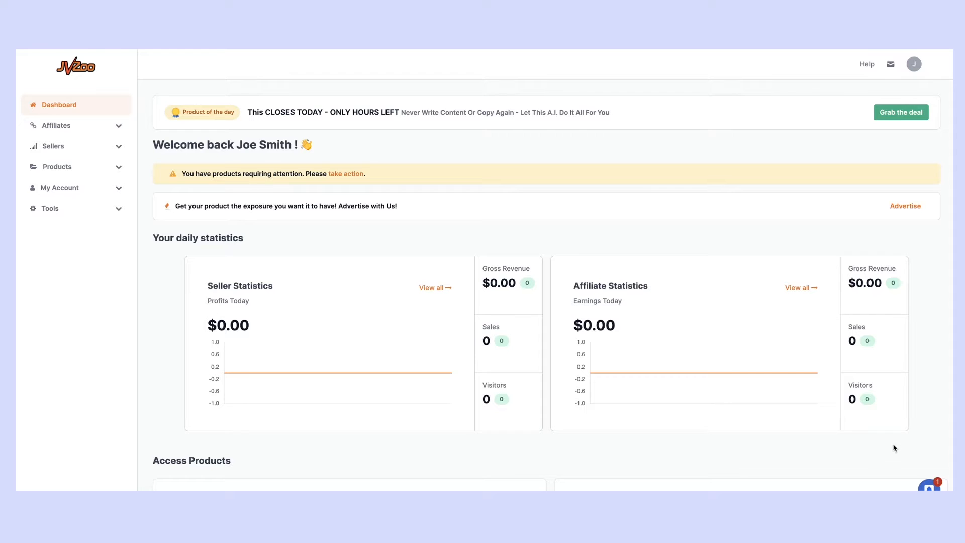
- Open the Subusers information for editing from the account details
left_click(73, 189)
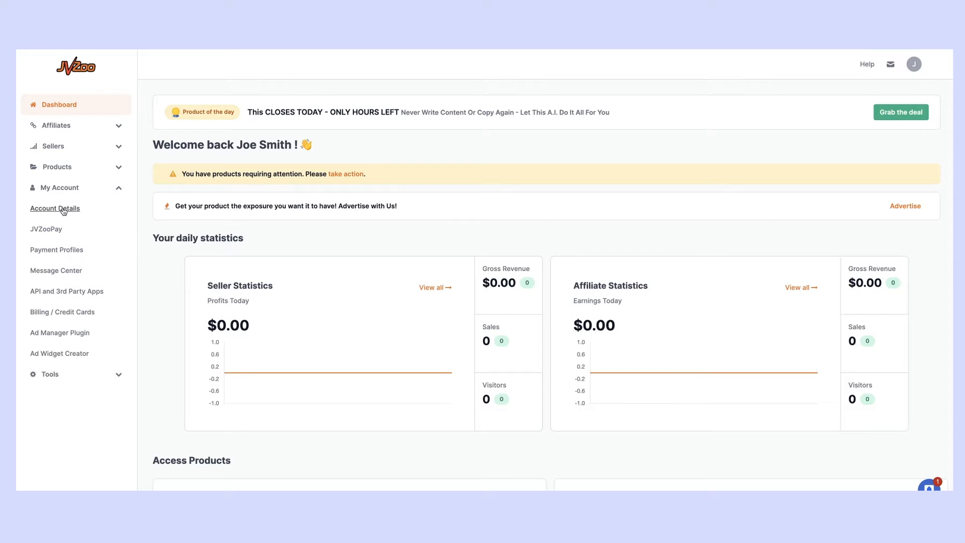
left_click(63, 210)
scroll(332, 262, "down", 3)
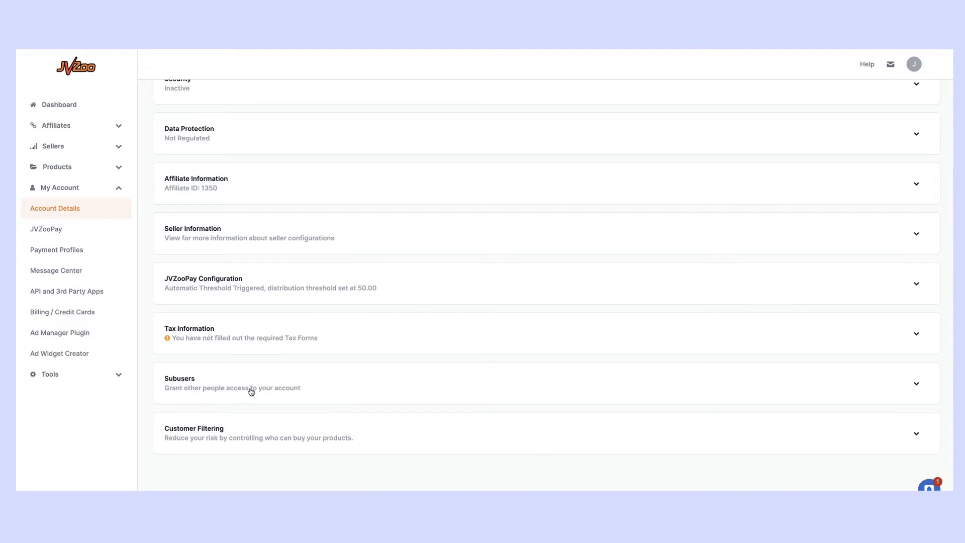
left_click(280, 391)
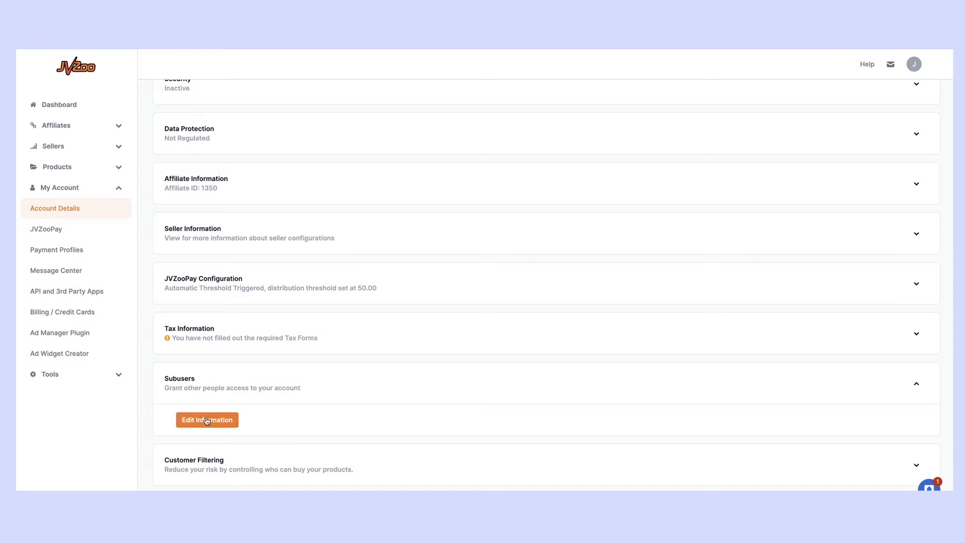
left_click(206, 421)
scroll(229, 263, "down", 1)
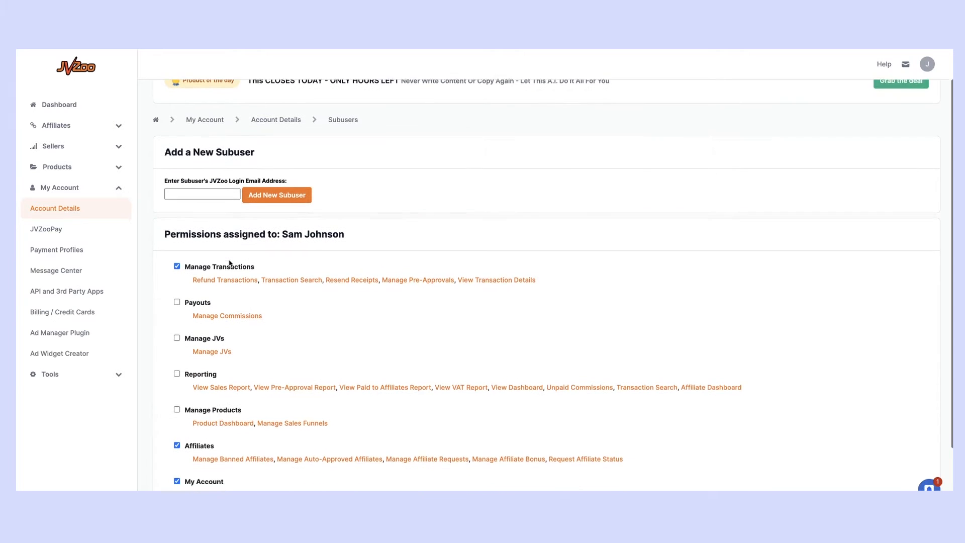
scroll(229, 264, "down", 1)
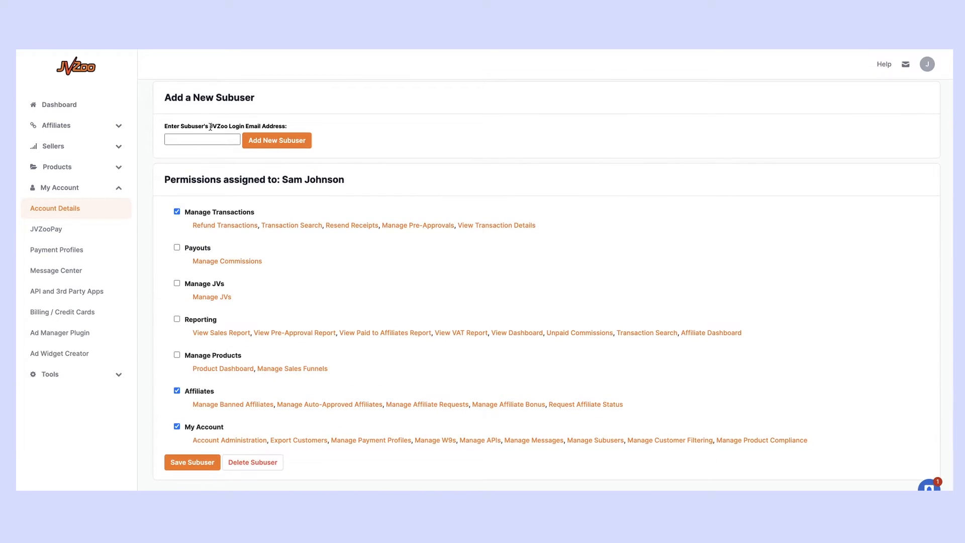
- Enter the subuser's JVZoo login email address and add them as a new subuser
left_click(207, 142)
scroll(208, 143, "up", 1)
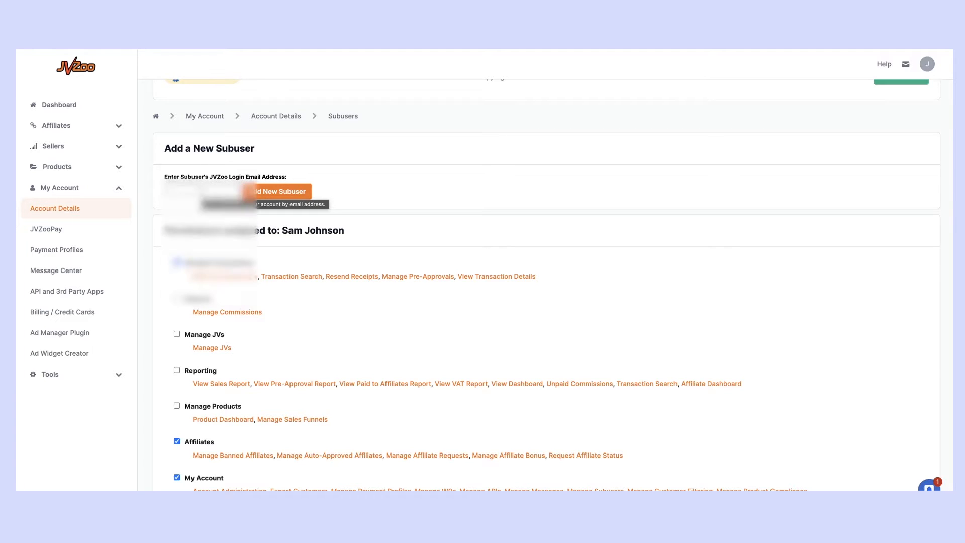
left_click(202, 191)
type("s")
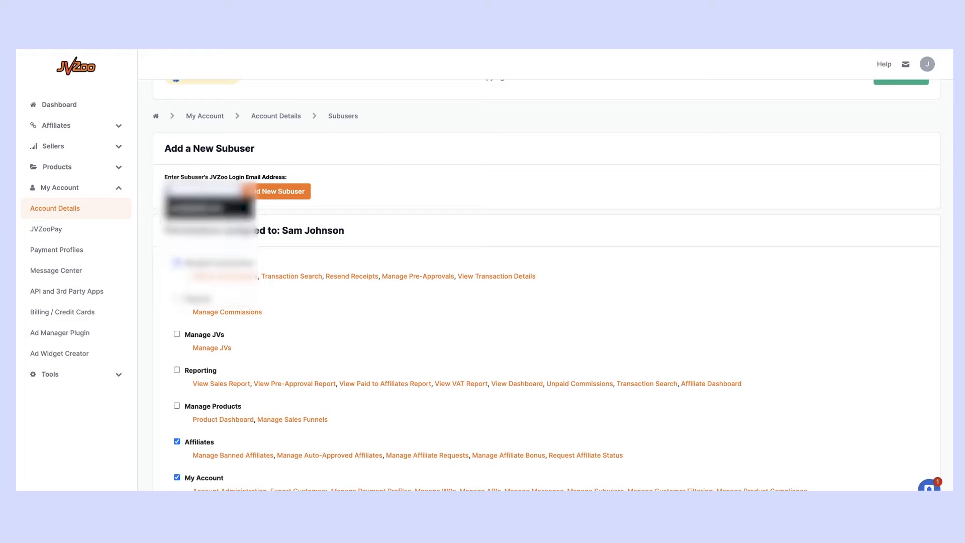
left_click(208, 208)
left_click(280, 195)
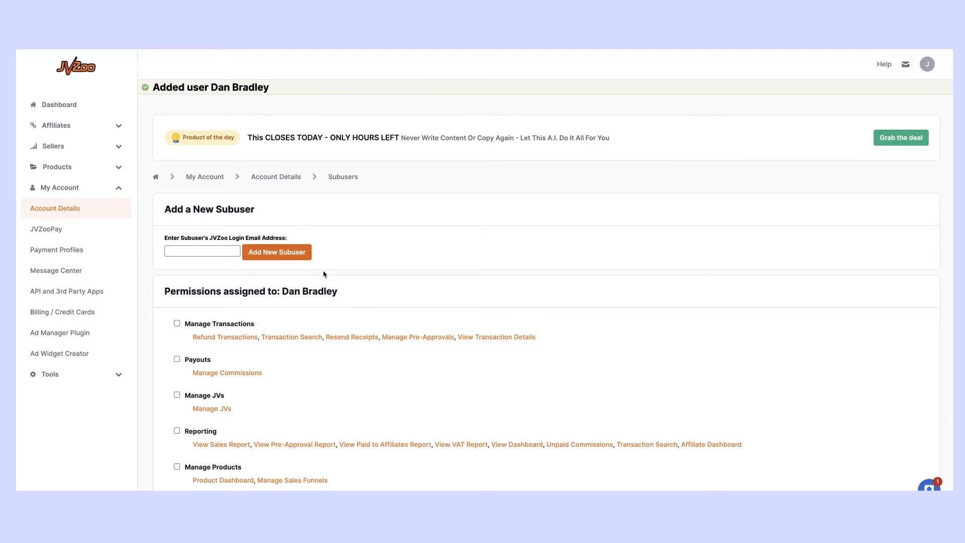
- Grant the new subuser the Manage Transactions, Manage Products and Affiliates permissions and save the subuser
scroll(269, 221, "down", 2)
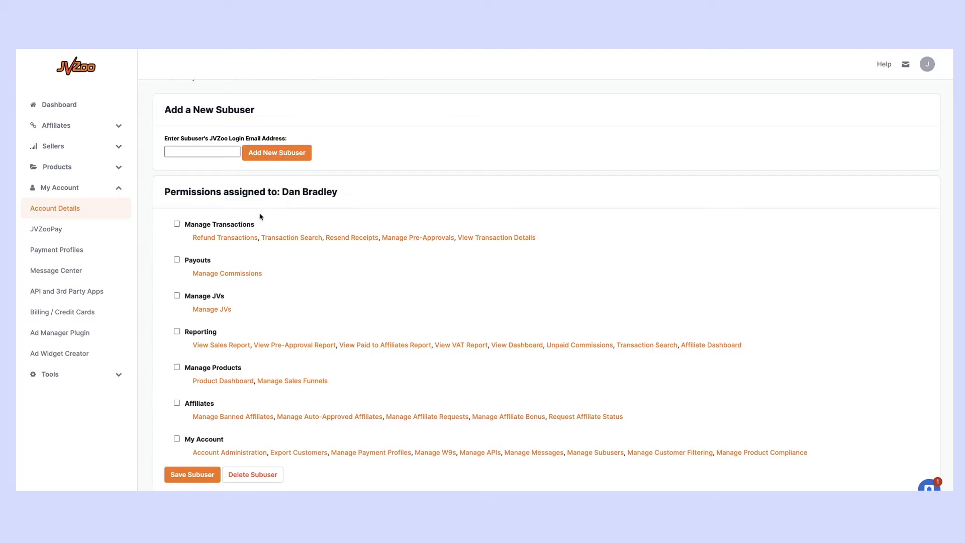
left_click(176, 223)
scroll(196, 450, "down", 1)
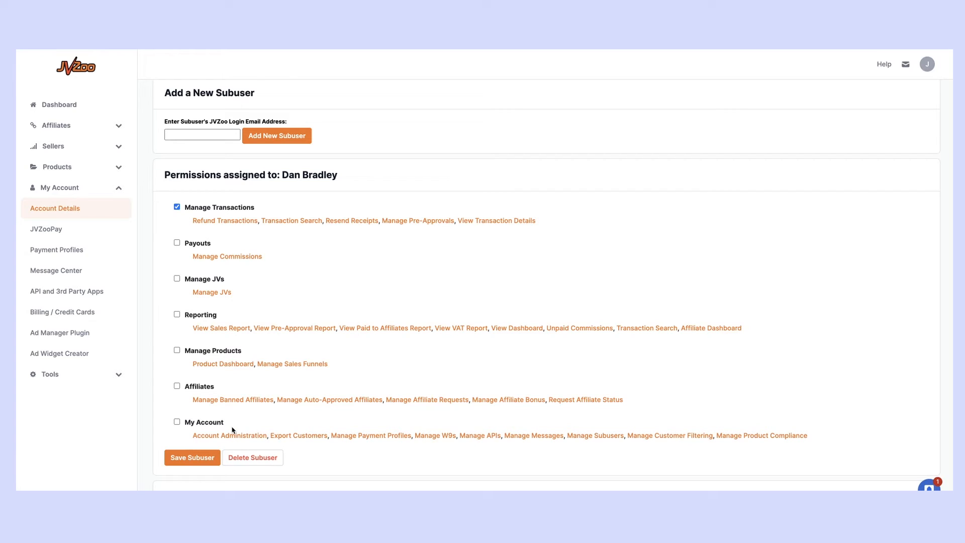
left_click(177, 207)
left_click(177, 386)
left_click(177, 350)
left_click(177, 207)
left_click(195, 461)
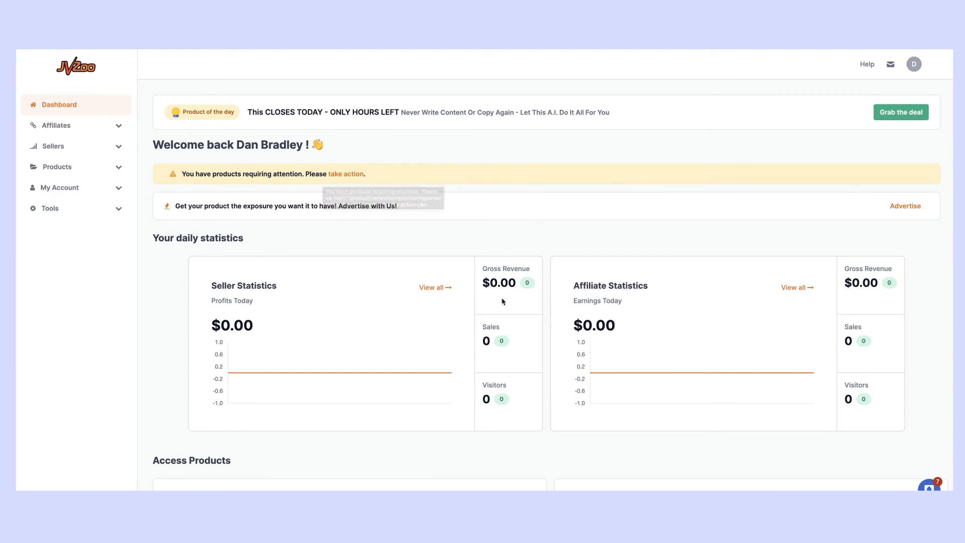
- From the subuser's own account, switch to the account that granted only Manage Products, Affiliates and Manage Transactions
left_click(914, 69)
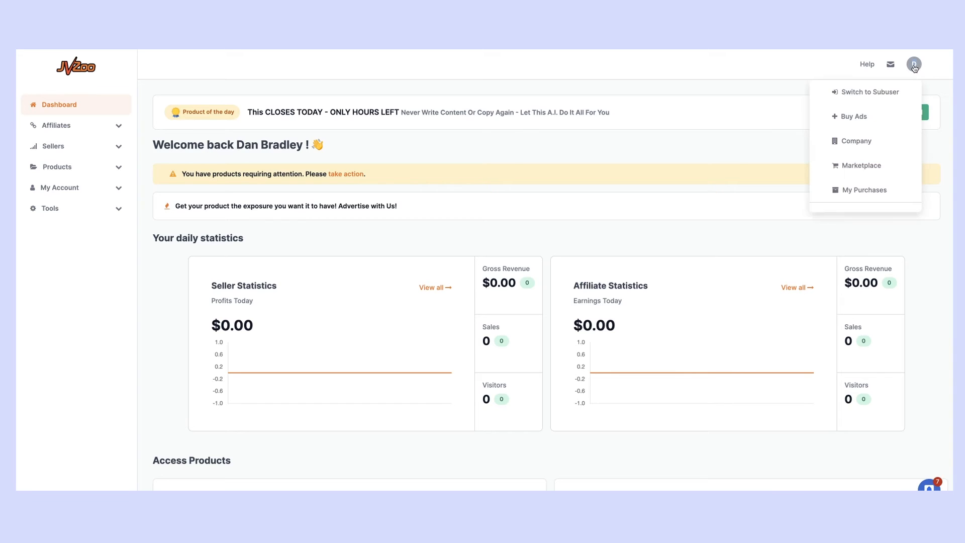
left_click(865, 93)
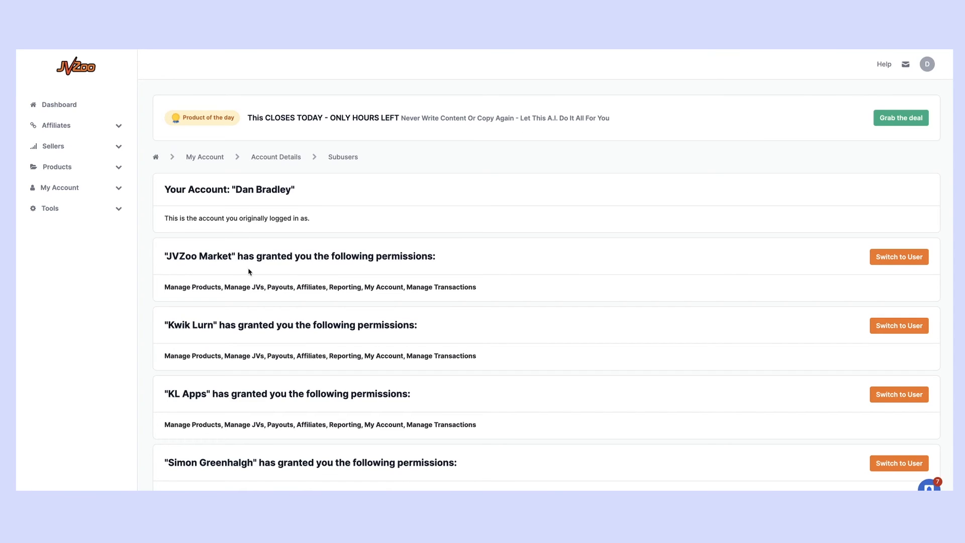
scroll(260, 310, "down", 3)
scroll(262, 311, "up", 2)
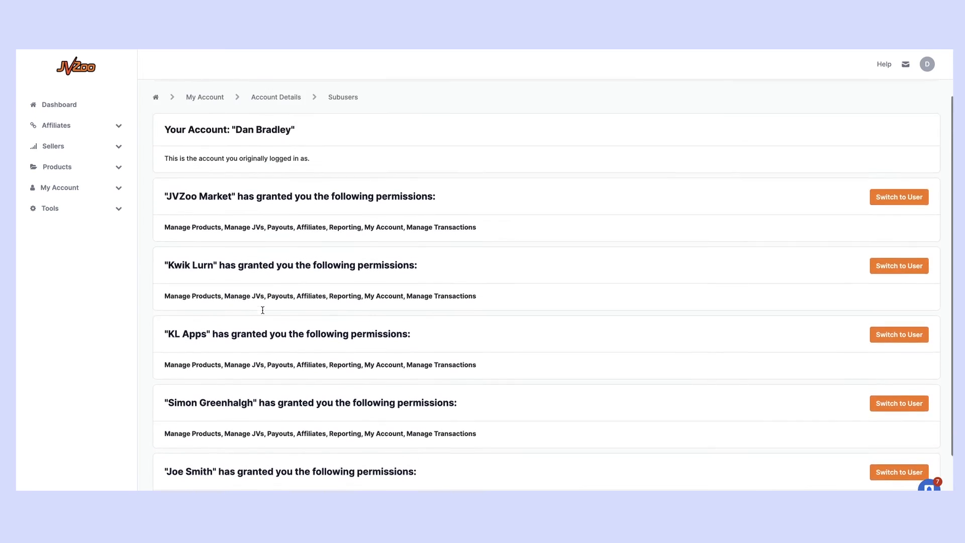
scroll(262, 308, "down", 3)
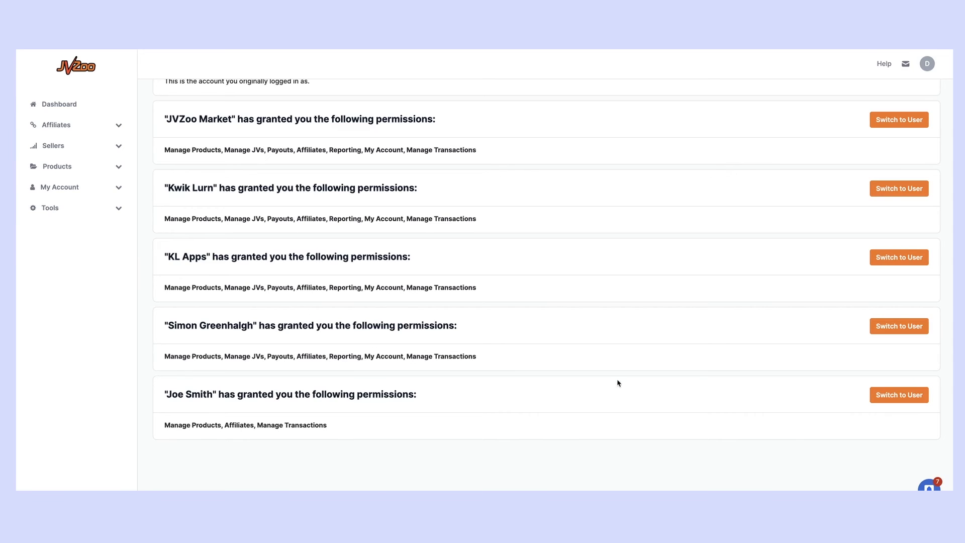
left_click(895, 396)
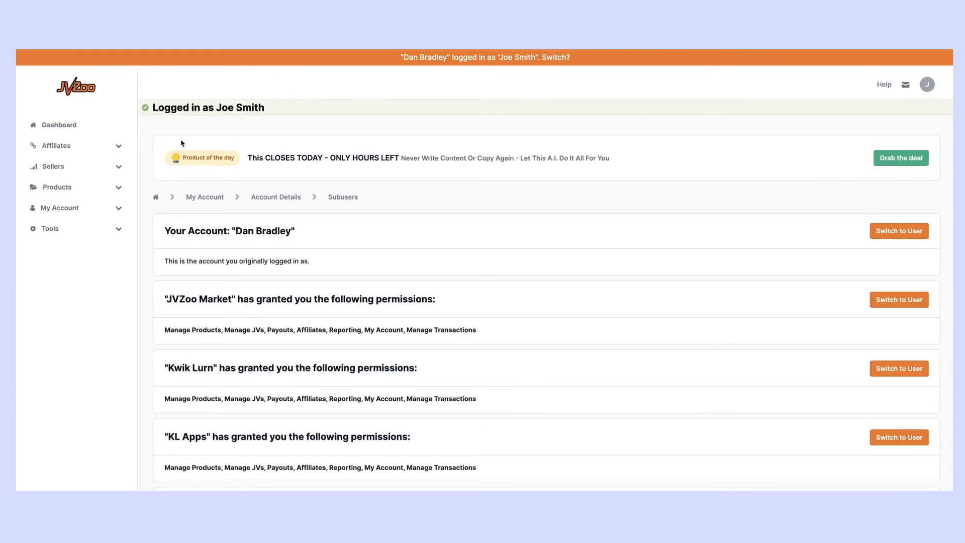
- Check the subuser's access by opening the Dashboard and the sellers' Manage Affiliates page
left_click(57, 129)
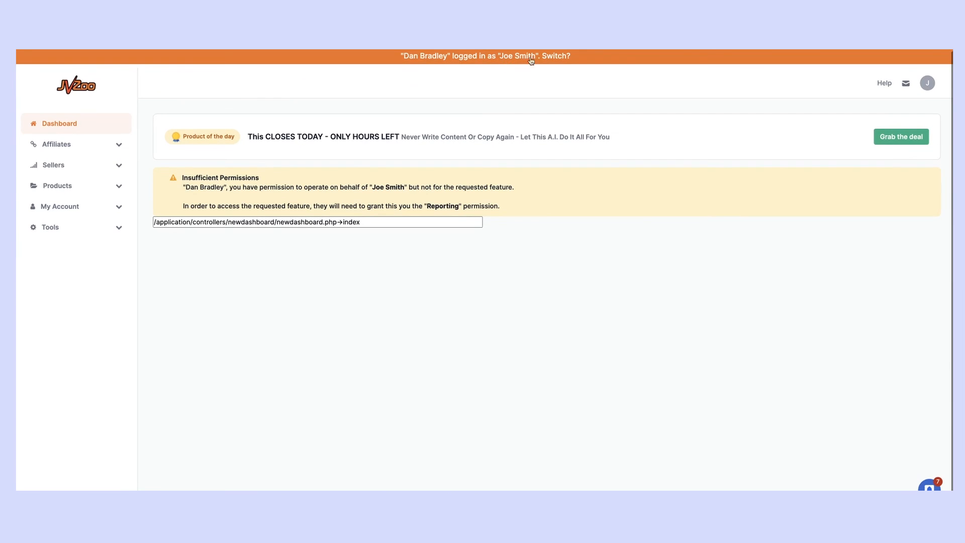
scroll(288, 214, "down", 1)
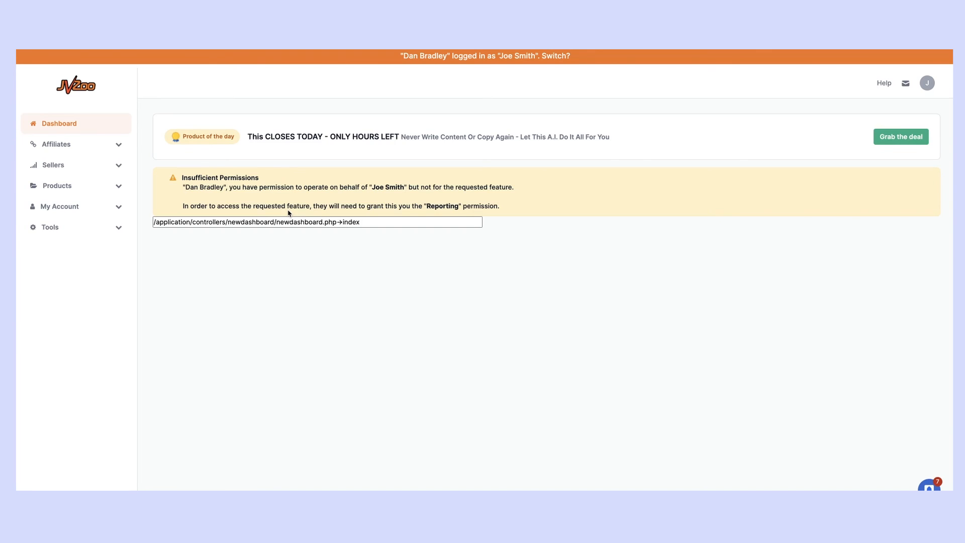
left_click(80, 146)
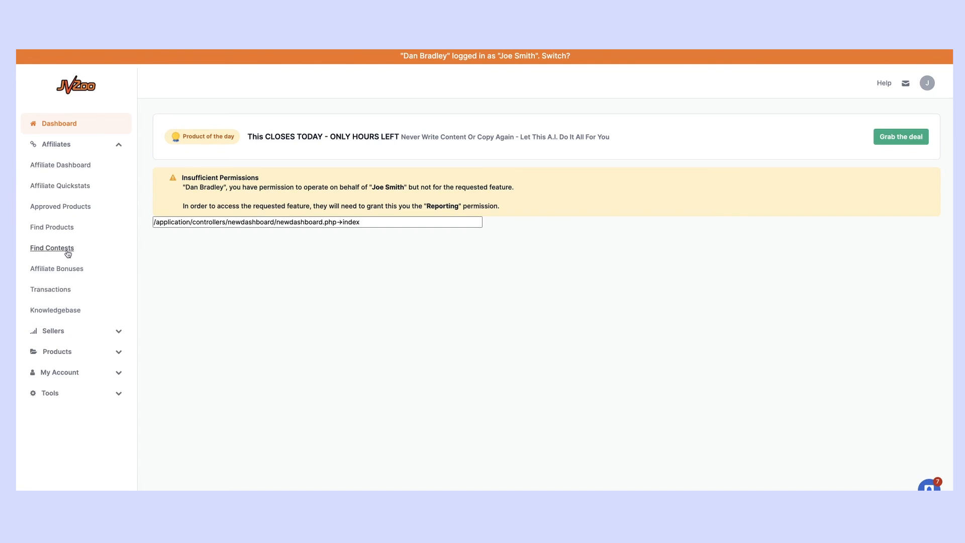
left_click(72, 147)
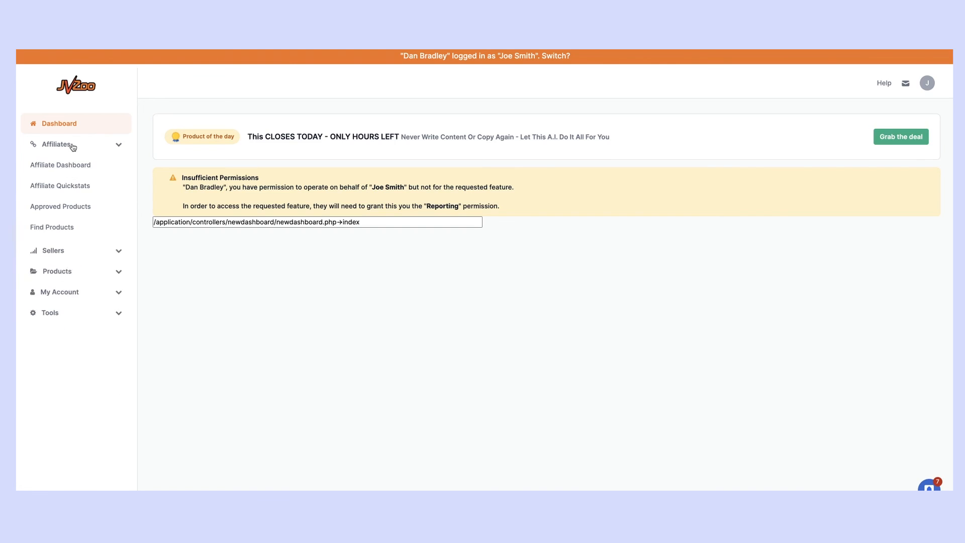
left_click(74, 166)
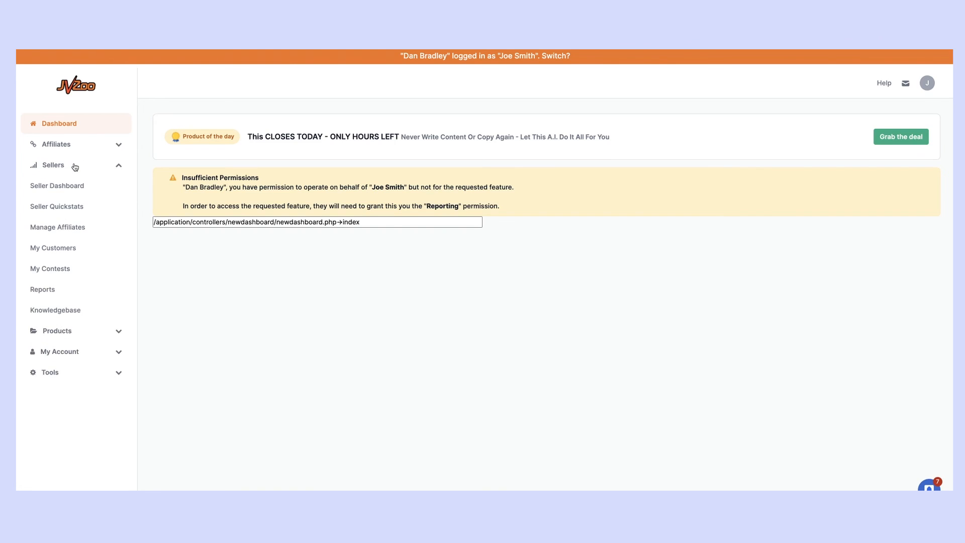
left_click(75, 228)
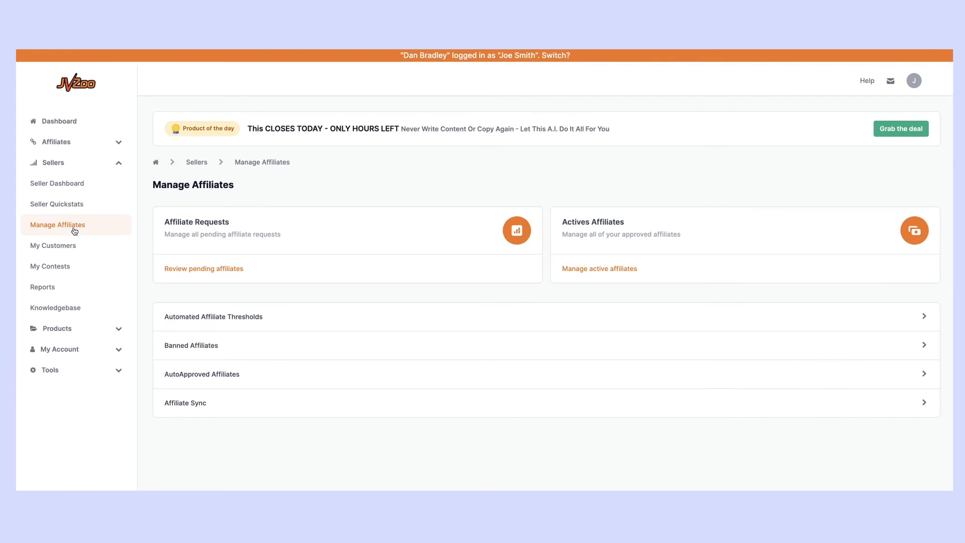